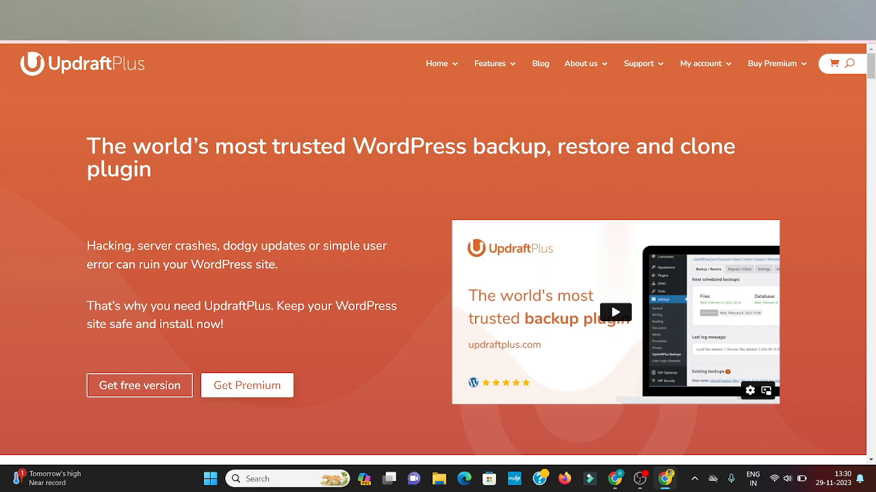
- Switch to the YouTube channel page in the other browser window and look through its latest videos
click(615, 479)
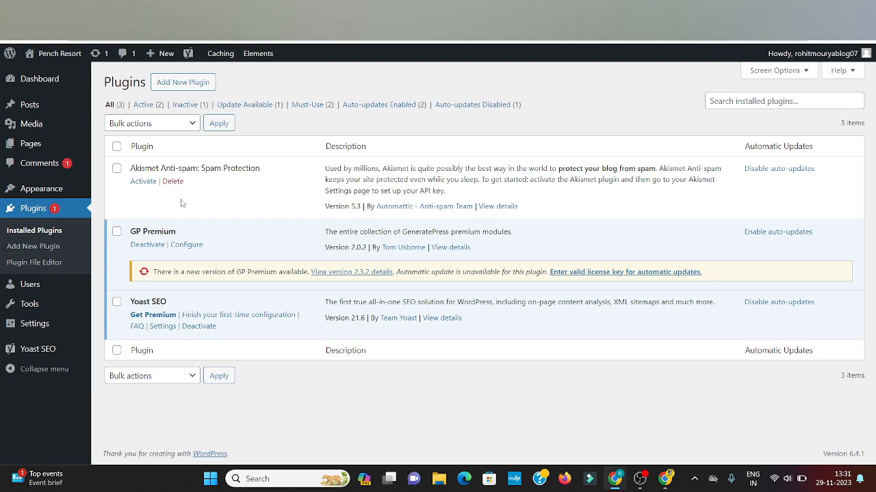
click(665, 479)
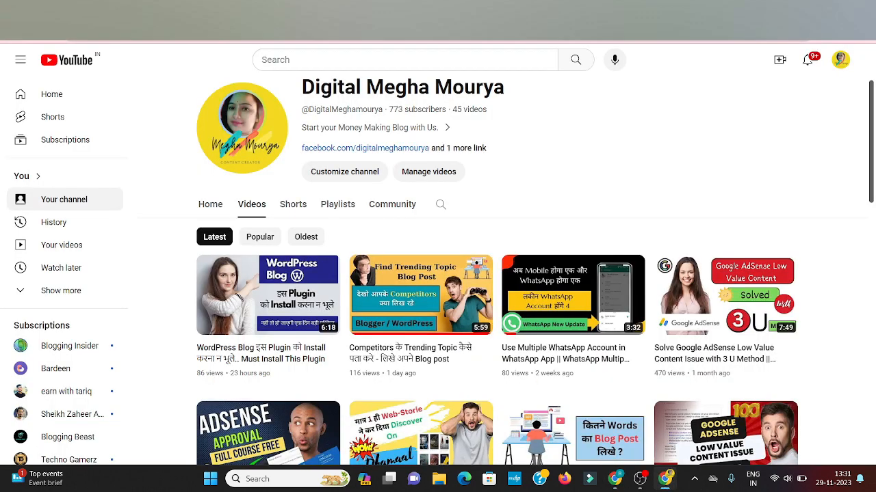
mouse_move(267, 311)
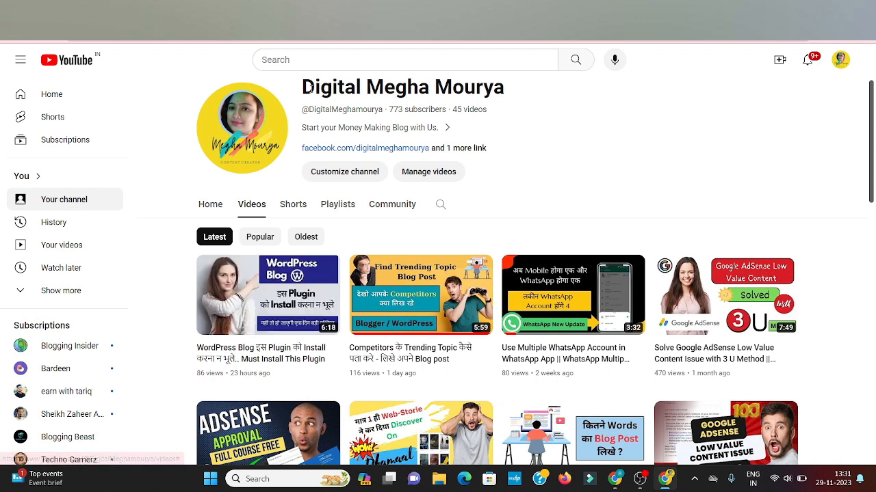
drag(314, 89, 476, 89)
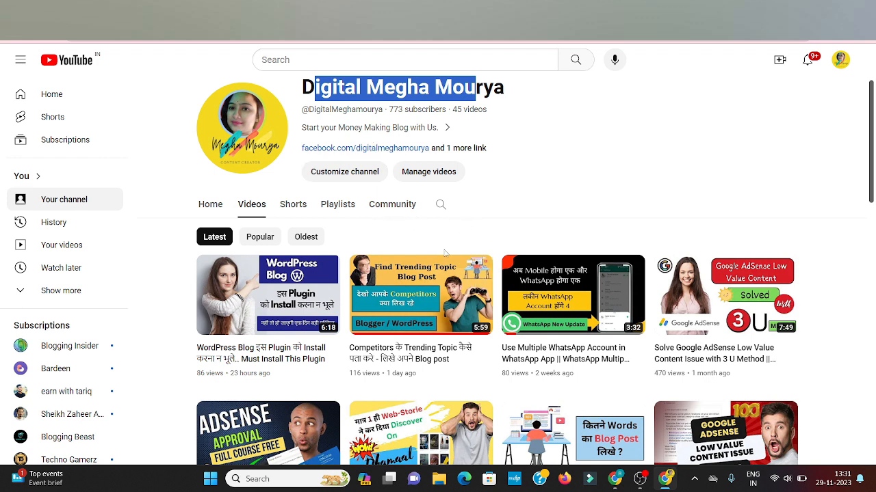
scroll(496, 296, down, 3)
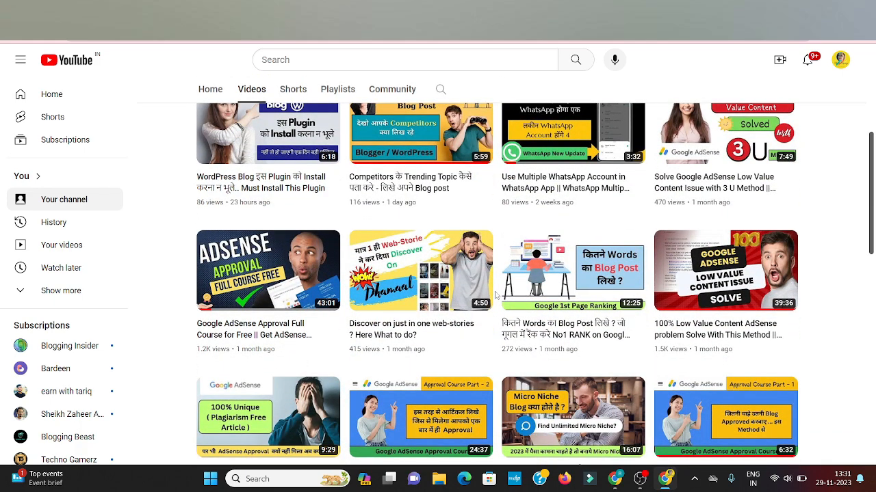
scroll(496, 296, up, 2)
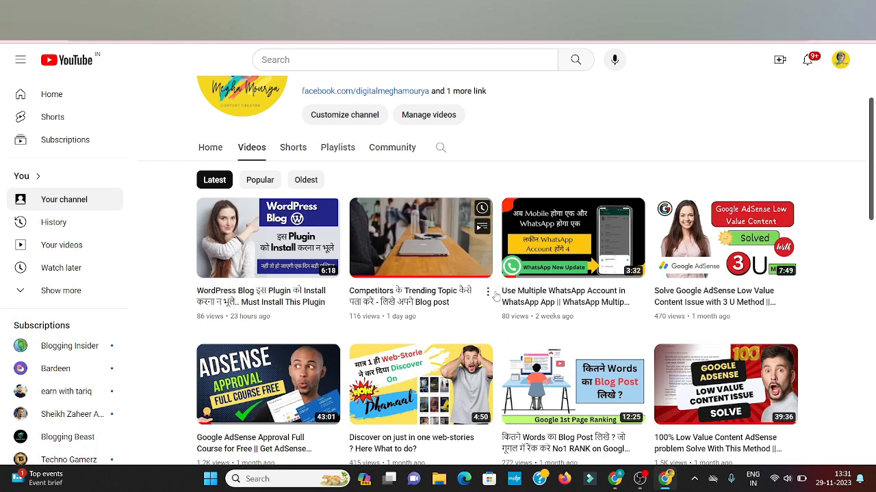
- Bring up the UpdraftPlus website, return to the WordPress admin, and open its Add Plugins page in a new tab
click(356, 10)
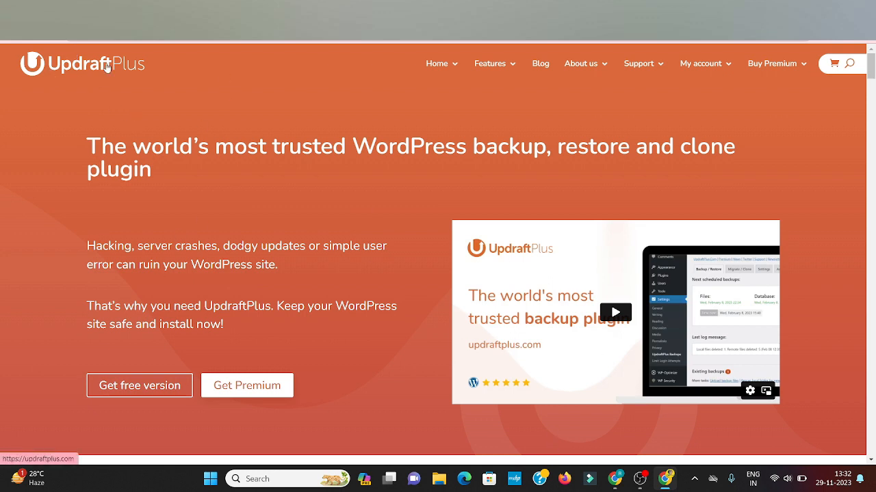
click(614, 479)
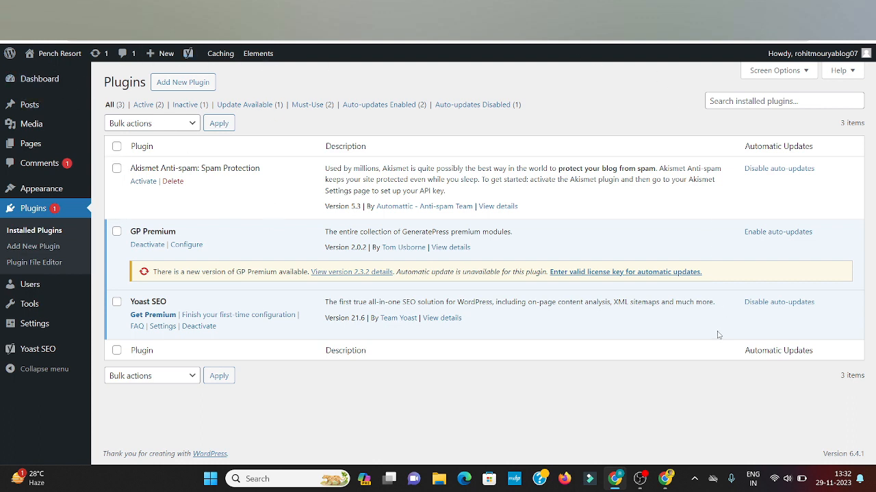
right_click(41, 249)
click(71, 262)
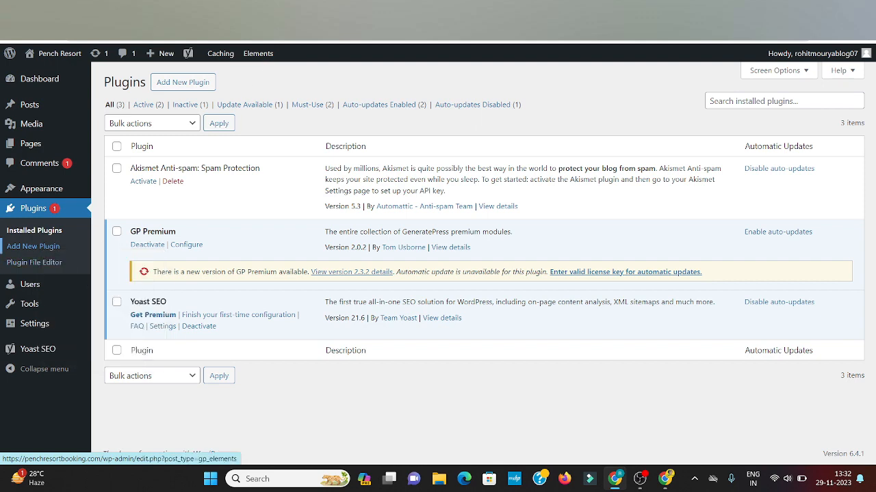
click(290, 10)
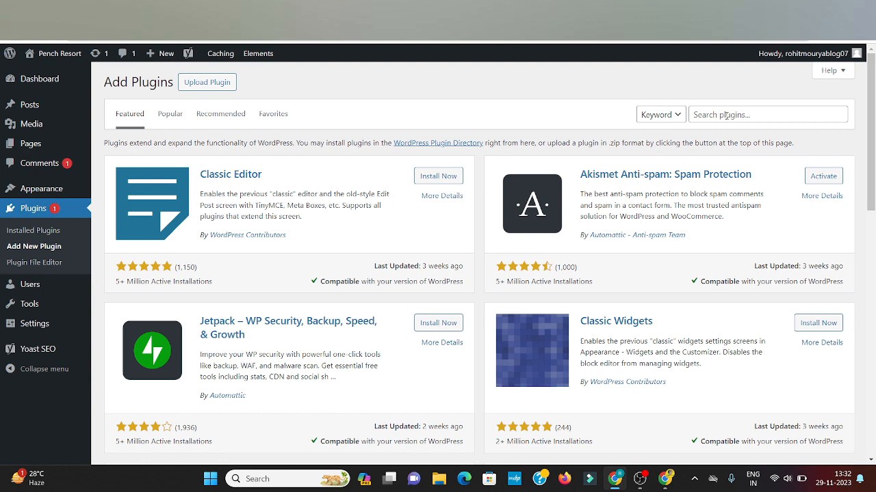
- Search the plugin directory for "updraft", install and activate UpdraftPlus: WordPress Backup & Migration Plugin, and dismiss its welcome pop-up
click(725, 115)
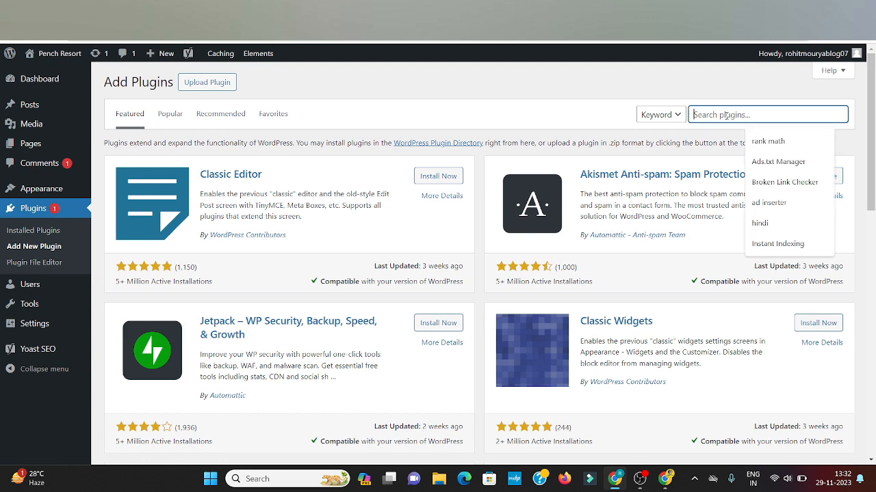
text(updraft)
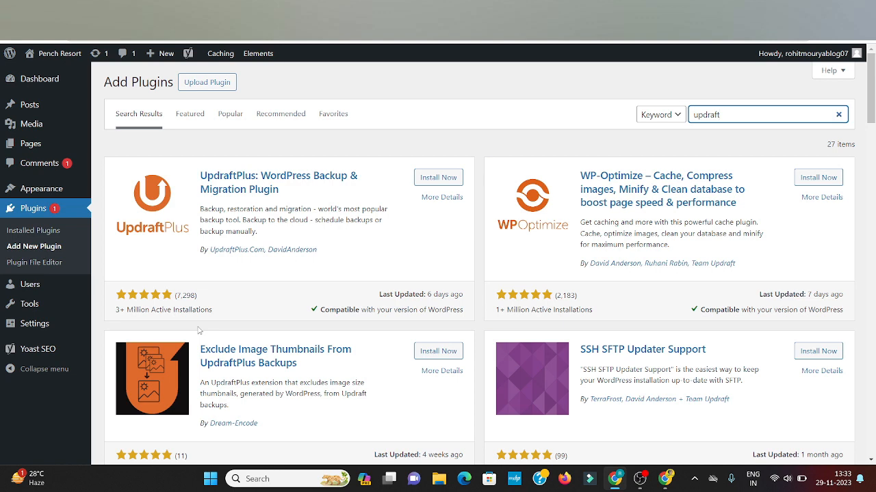
click(447, 180)
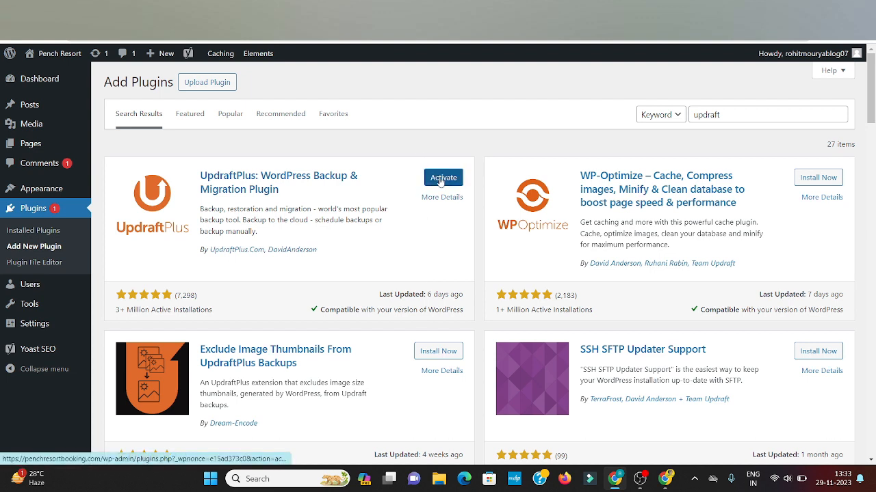
click(441, 179)
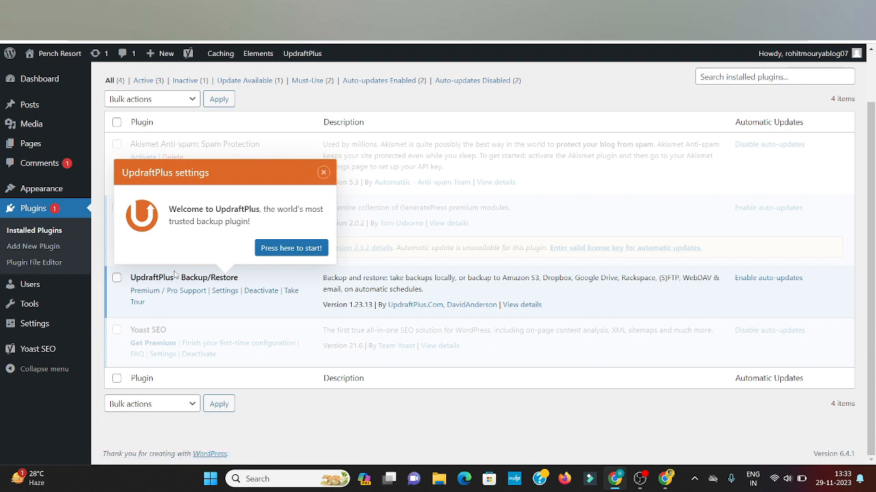
click(323, 173)
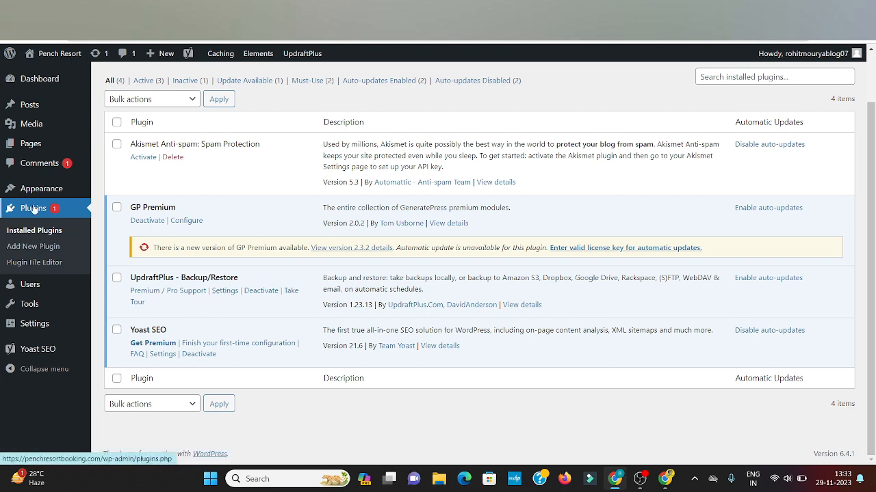
- Open the UpdraftPlus Backup/Restore page, look over its schedule and existing backups, and go to the plugin's settings
mouse_move(32, 329)
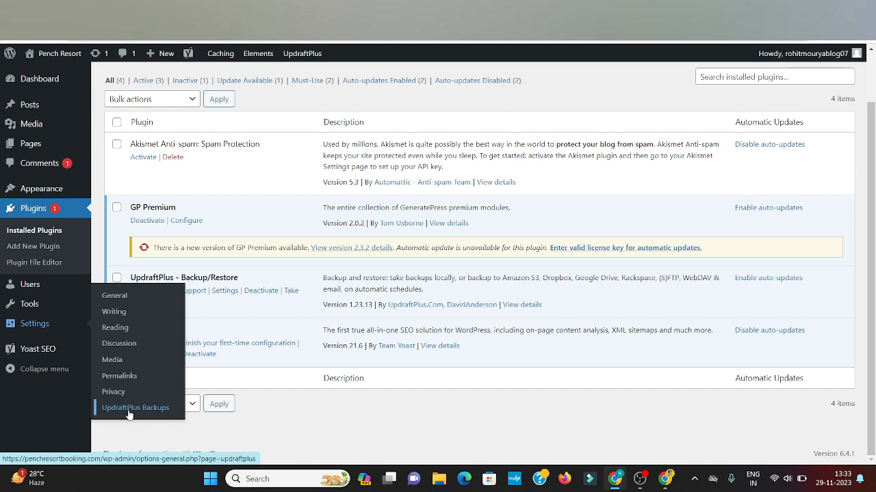
click(226, 292)
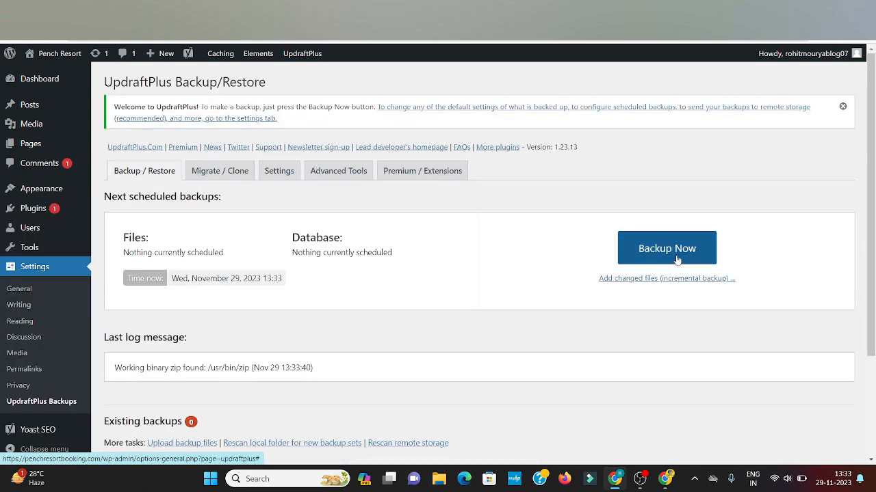
scroll(432, 363, down, 3)
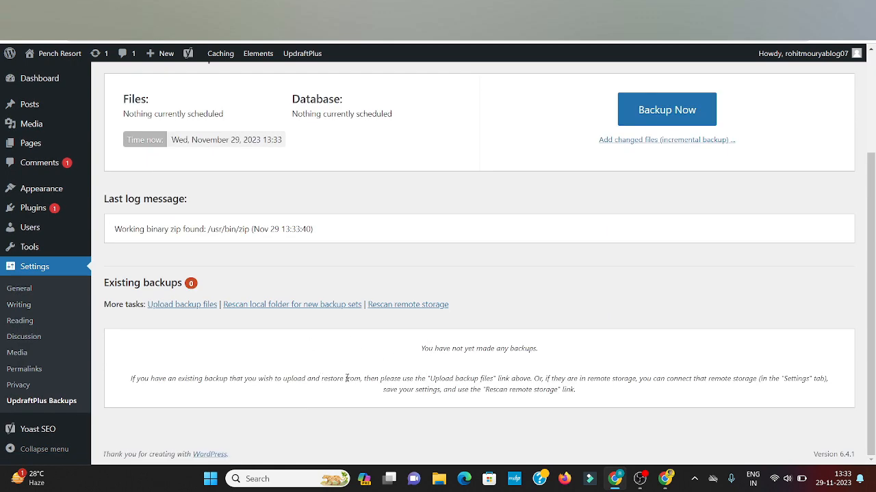
scroll(363, 366, up, 3)
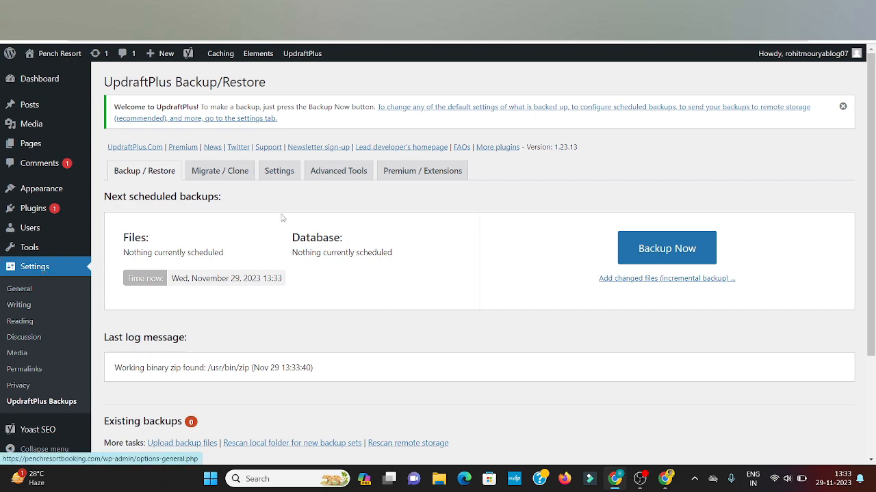
scroll(403, 263, down, 3)
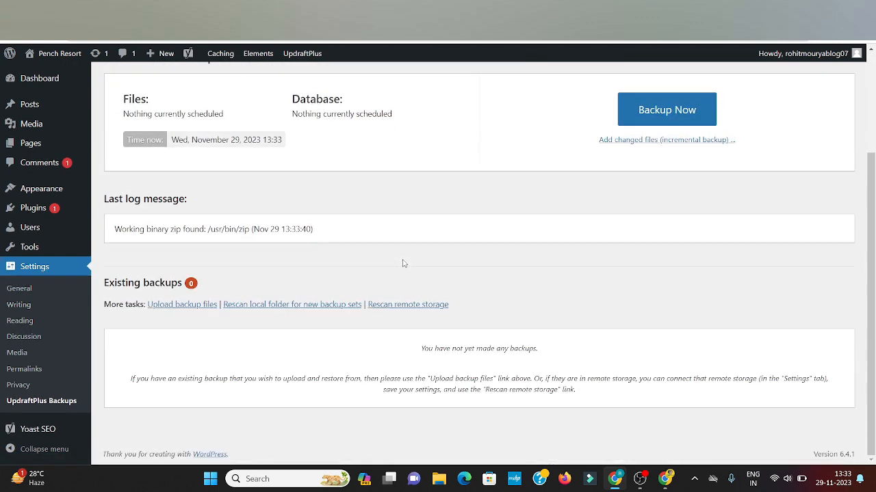
scroll(403, 262, up, 3)
click(279, 171)
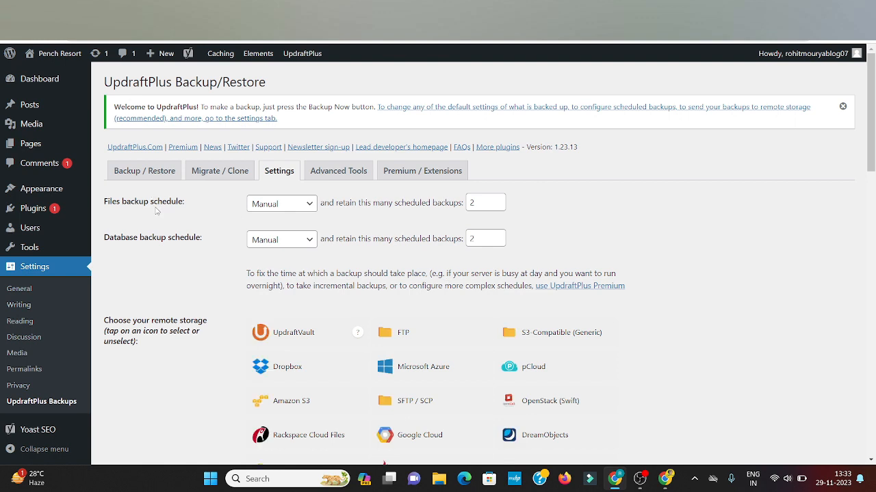
- Try Weekly and Monthly as the files backup schedule, and set it back to Manual
click(293, 210)
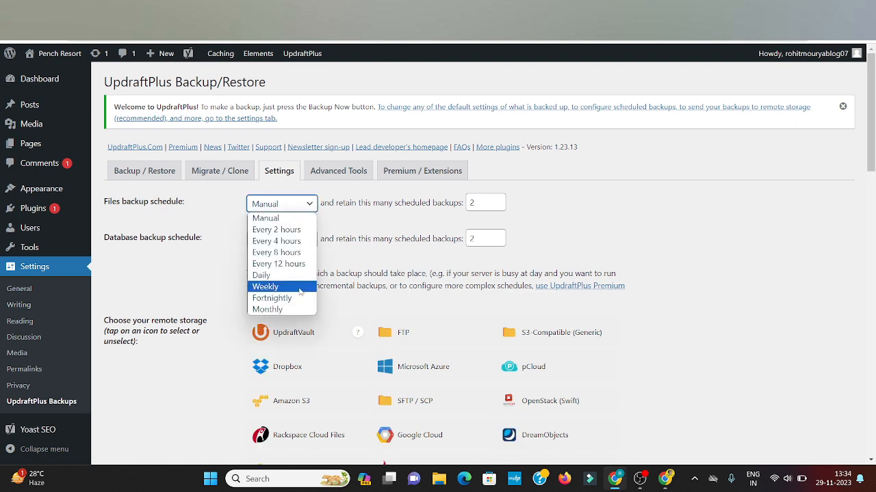
click(296, 287)
click(282, 204)
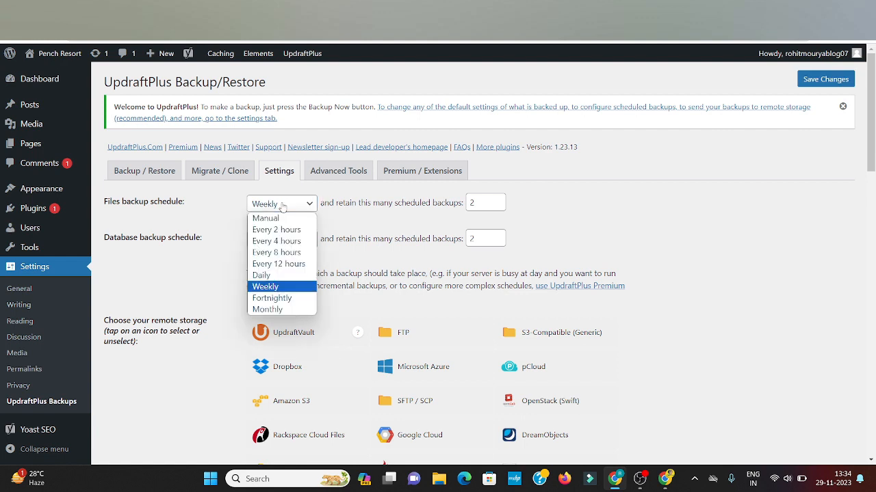
click(289, 312)
click(290, 204)
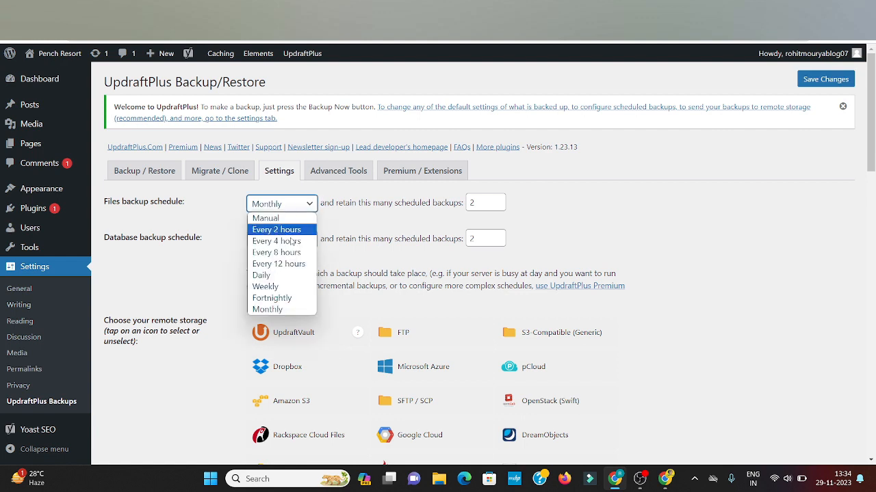
click(302, 285)
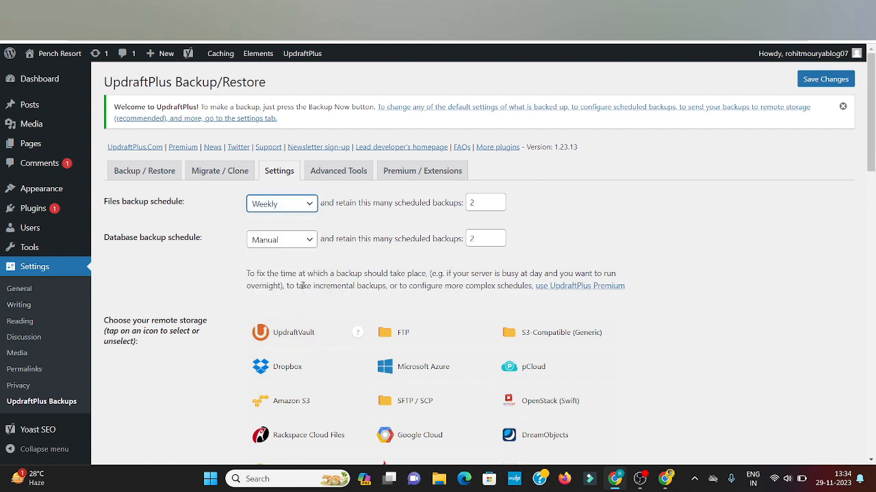
click(280, 207)
click(277, 219)
- Set both the files backup schedule and the database backup schedule to Weekly
click(289, 204)
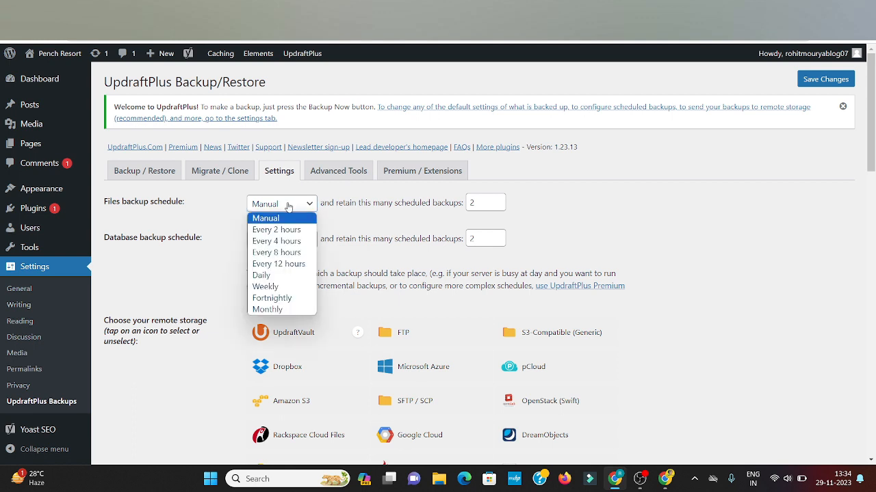
click(289, 292)
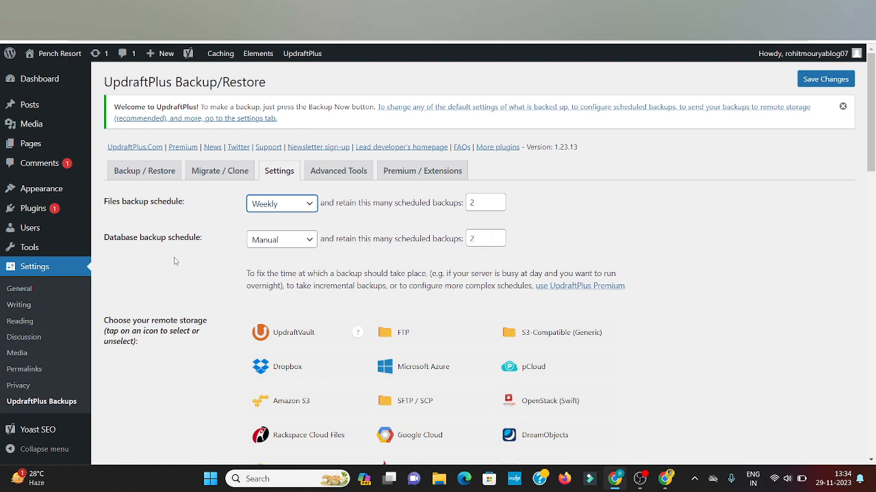
click(263, 240)
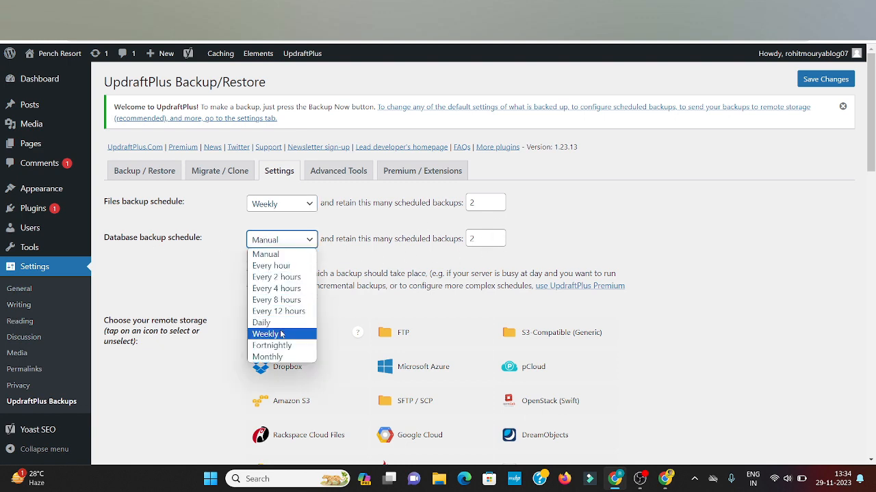
click(282, 334)
- Enable sending a basic backup report by e-mail to the site's admin address
scroll(360, 288, down, 3)
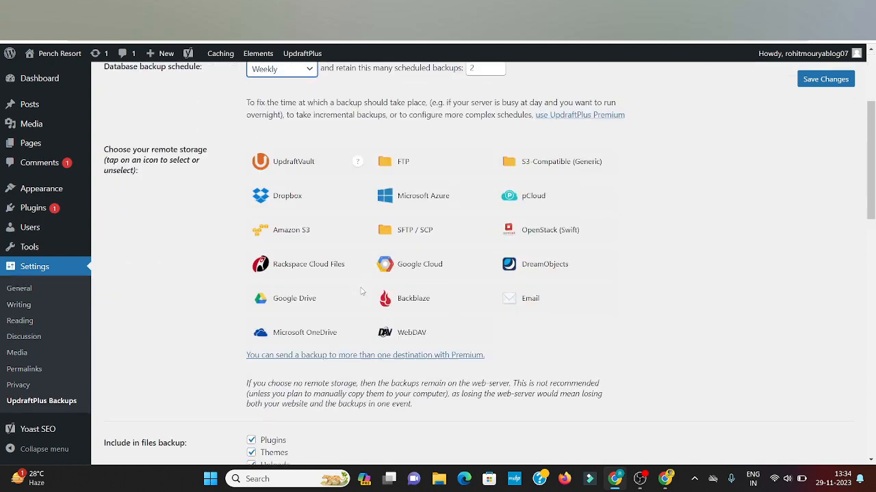
scroll(361, 291, down, 2)
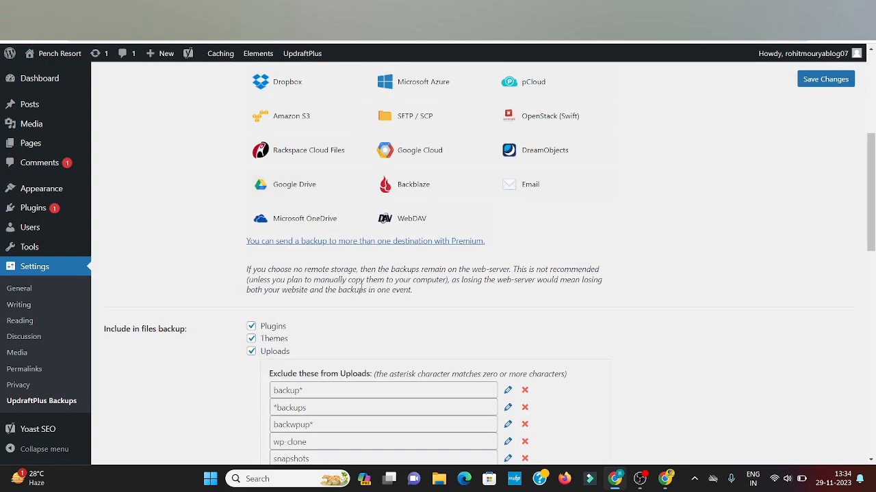
scroll(361, 288, down, 8)
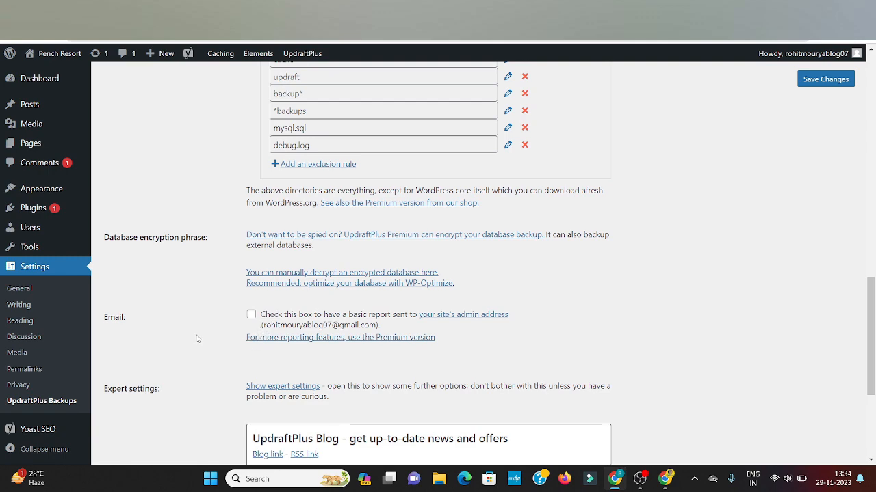
click(251, 314)
- Choose Google Drive as the remote storage for the backups
scroll(494, 346, down, 3)
scroll(494, 346, up, 15)
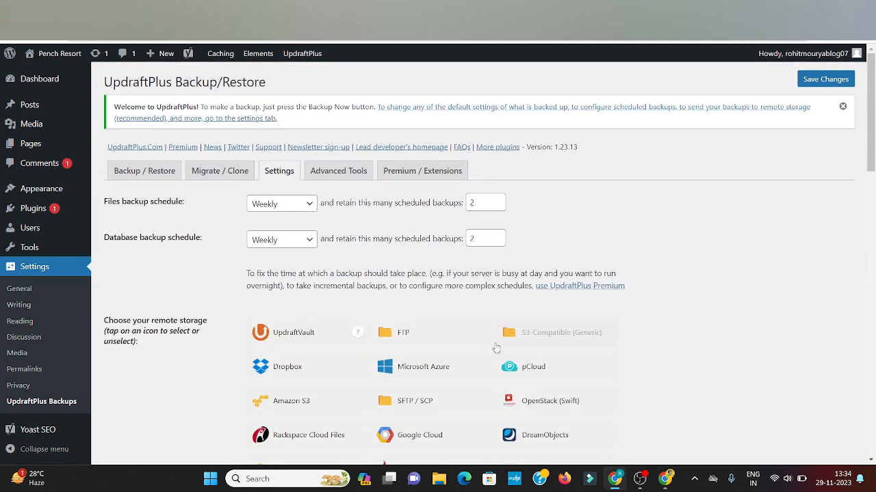
scroll(494, 346, down, 2)
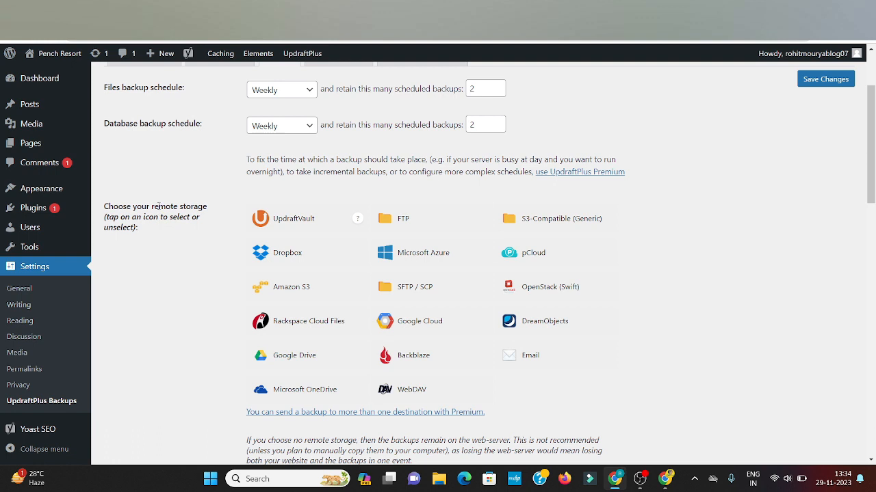
drag(158, 205, 208, 206)
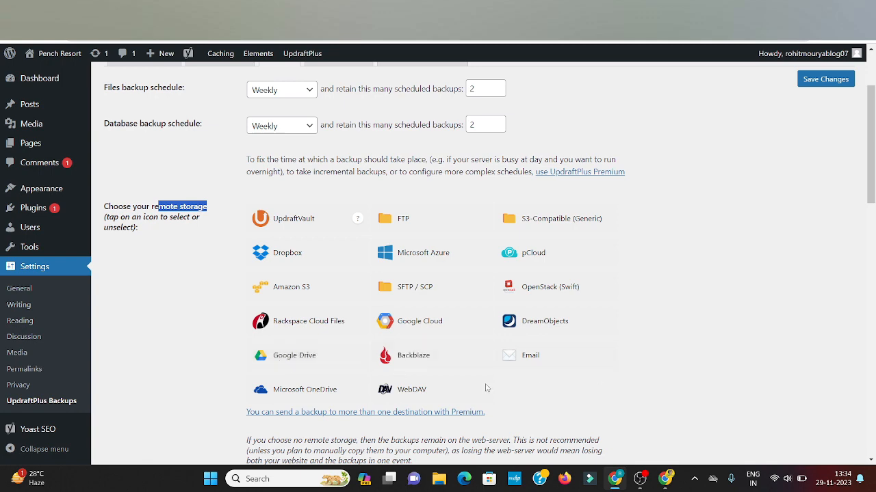
click(279, 364)
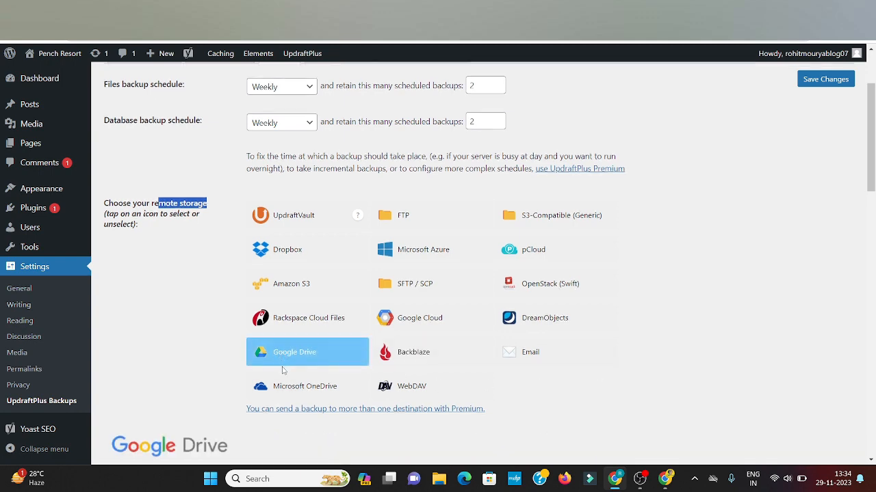
- Save the UpdraftPlus settings with the weekly schedules, e-mail report and Google Drive storage
scroll(283, 370, down, 5)
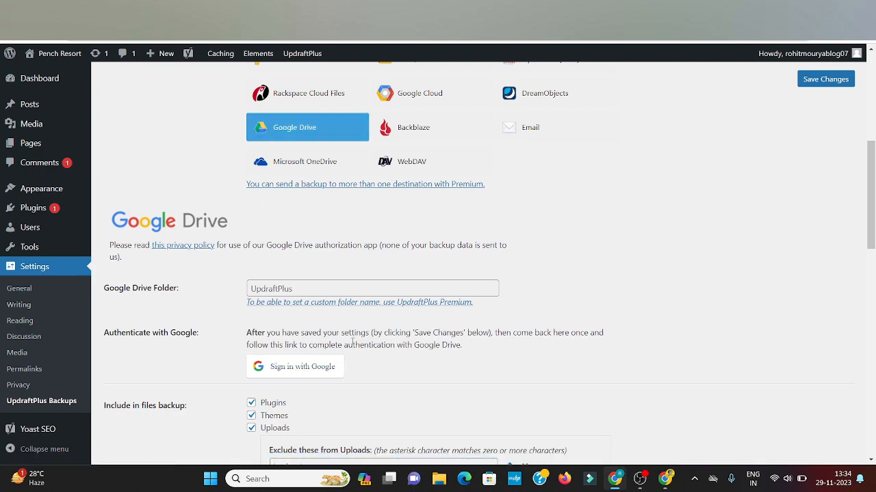
scroll(353, 347, down, 12)
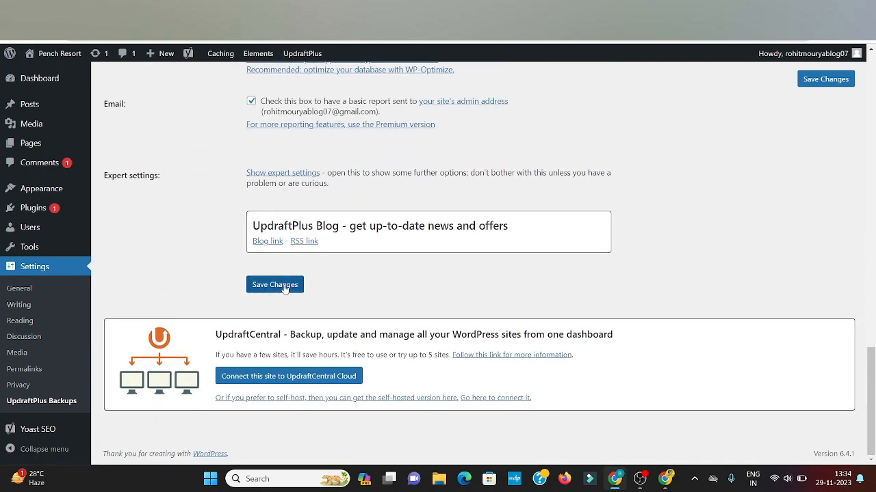
click(274, 286)
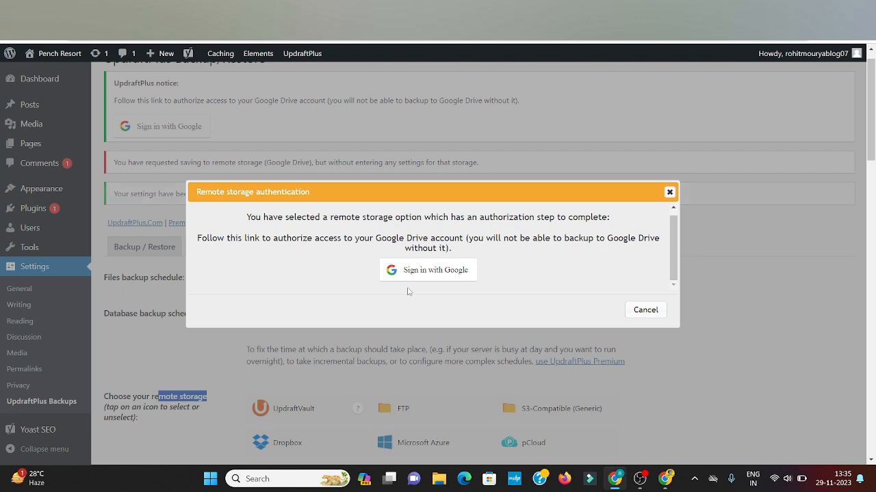
- Authorize UpdraftPlus to access the Google Drive account with the listed Google account, and complete the setup back on the site
click(438, 271)
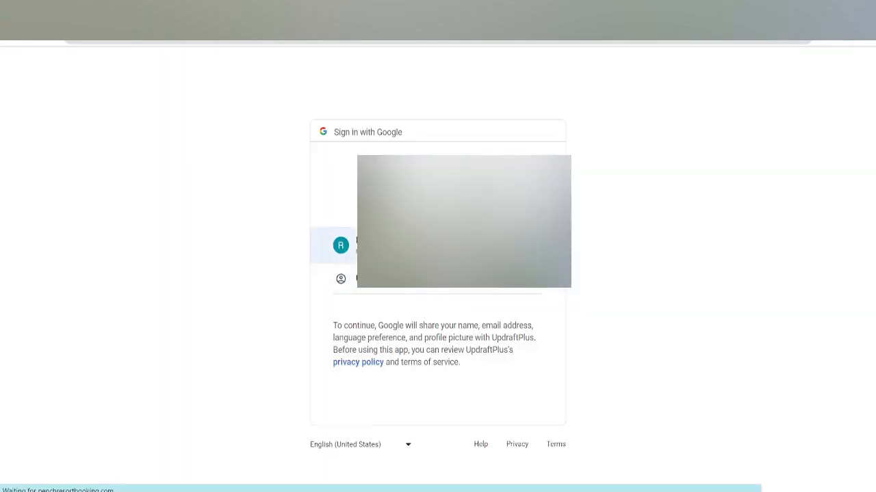
click(383, 245)
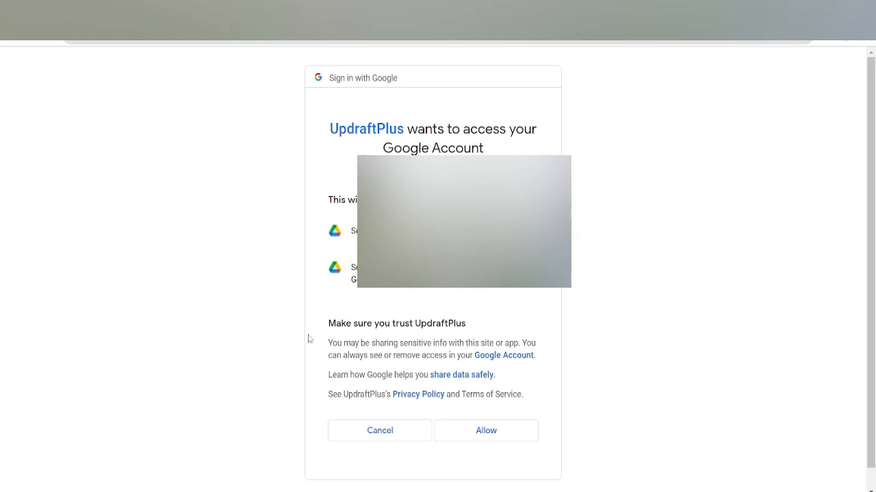
click(485, 432)
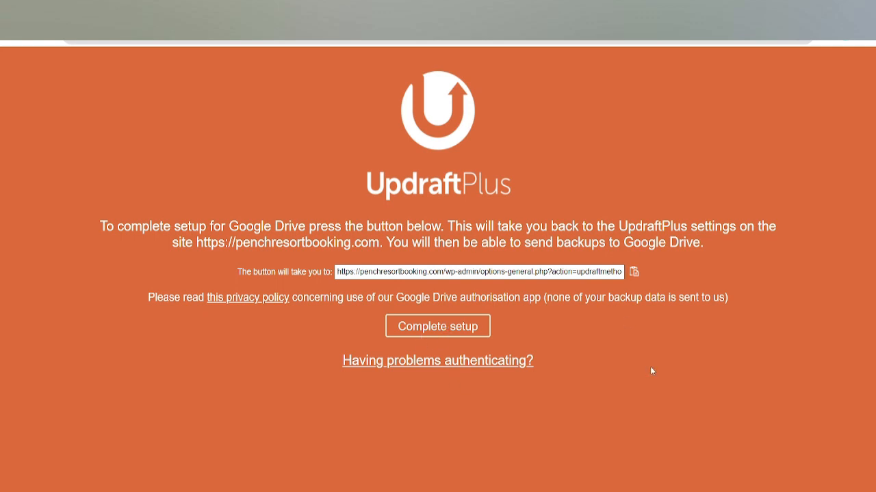
click(441, 326)
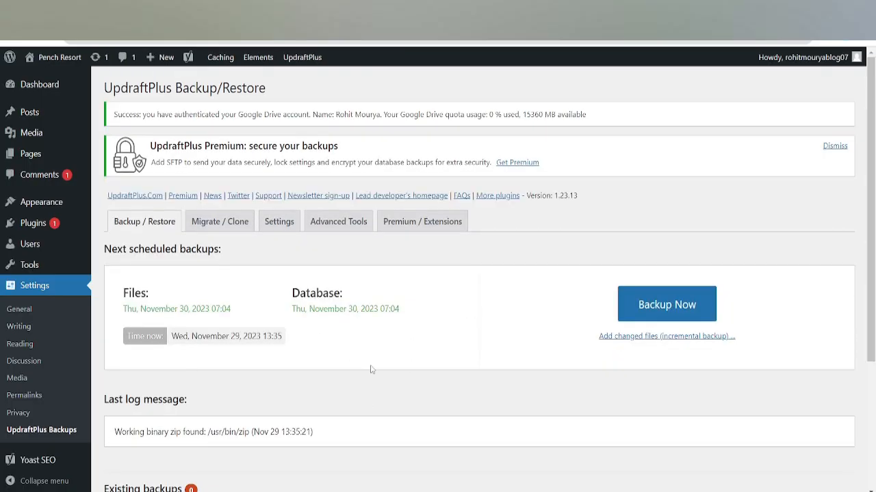
- Review the next scheduled files and database backups, and check the saved schedule, remote storage and included-files settings
drag(149, 306, 474, 321)
scroll(477, 333, down, 3)
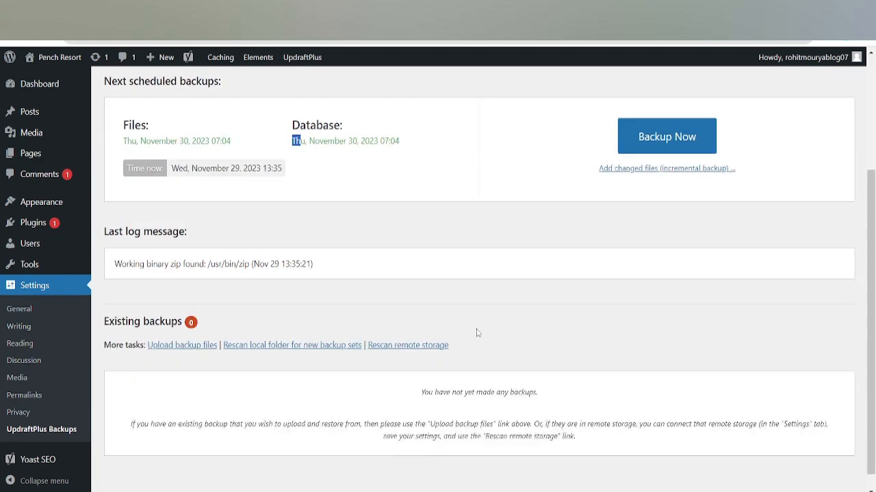
scroll(478, 333, up, 2)
scroll(477, 333, up, 1)
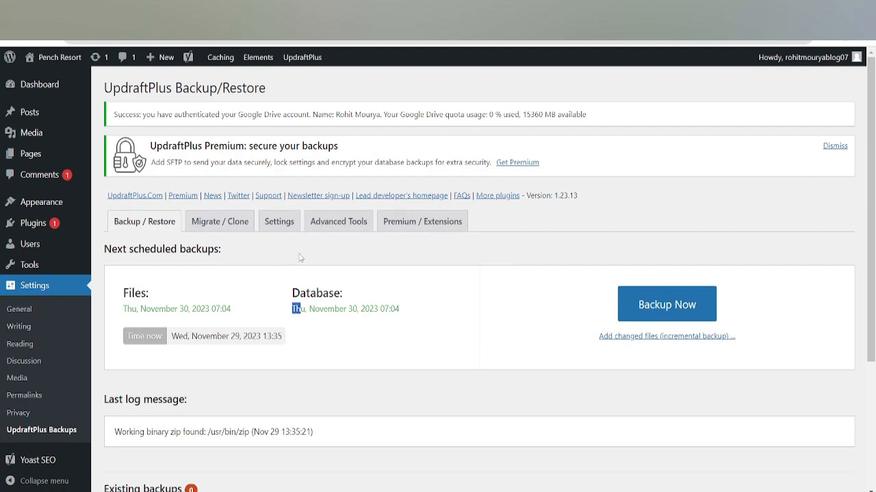
click(279, 221)
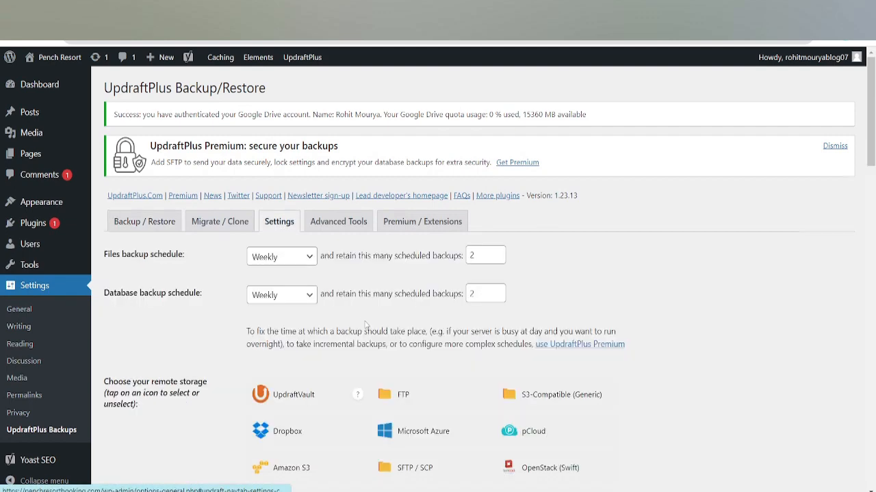
scroll(287, 305, down, 3)
scroll(279, 358, up, 3)
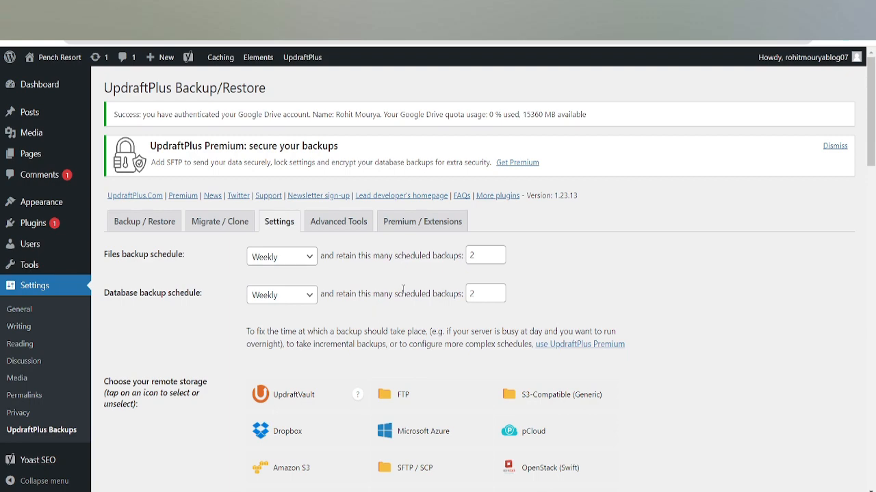
scroll(403, 289, down, 3)
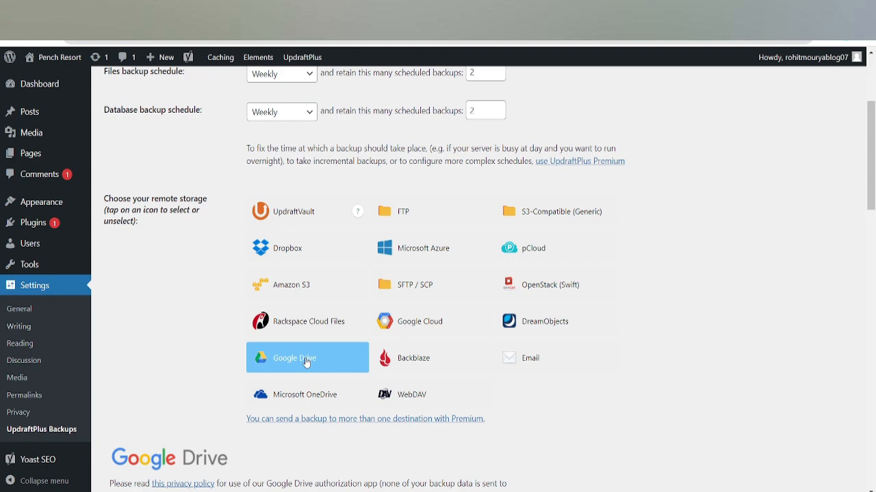
scroll(305, 362, down, 7)
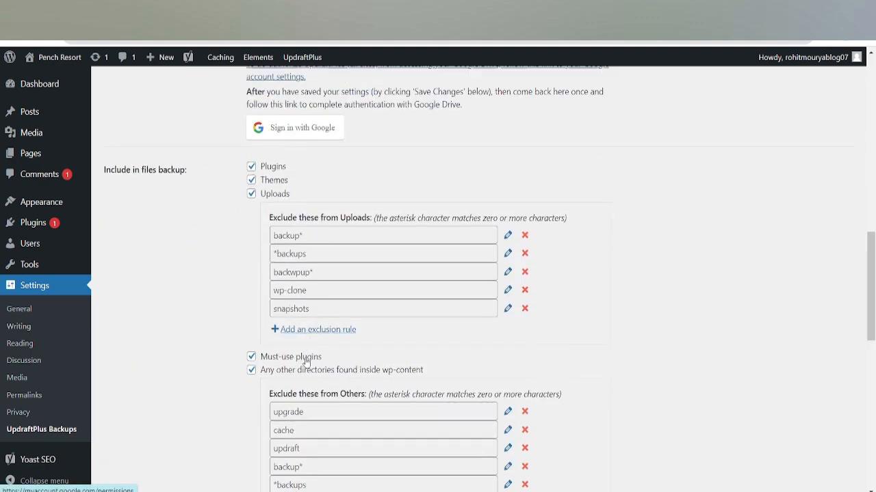
scroll(306, 363, up, 5)
scroll(305, 362, down, 6)
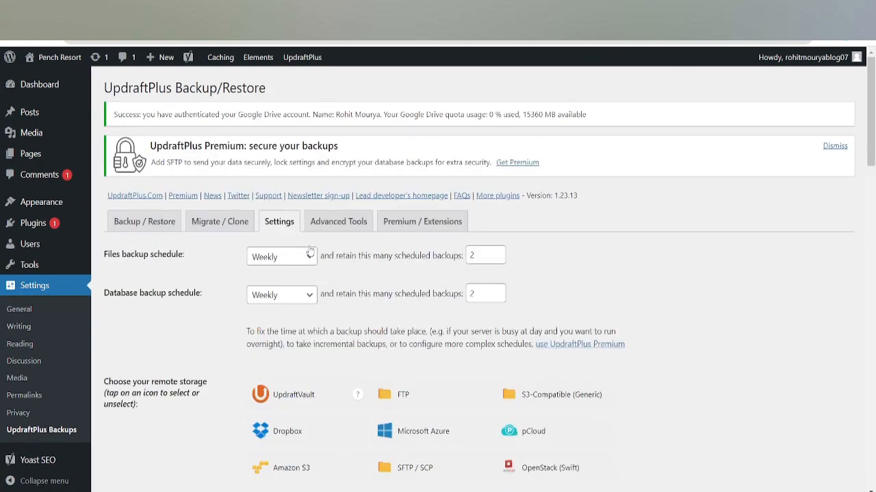
- Run a new backup immediately that includes the database and files and is sent to remote storage
click(140, 224)
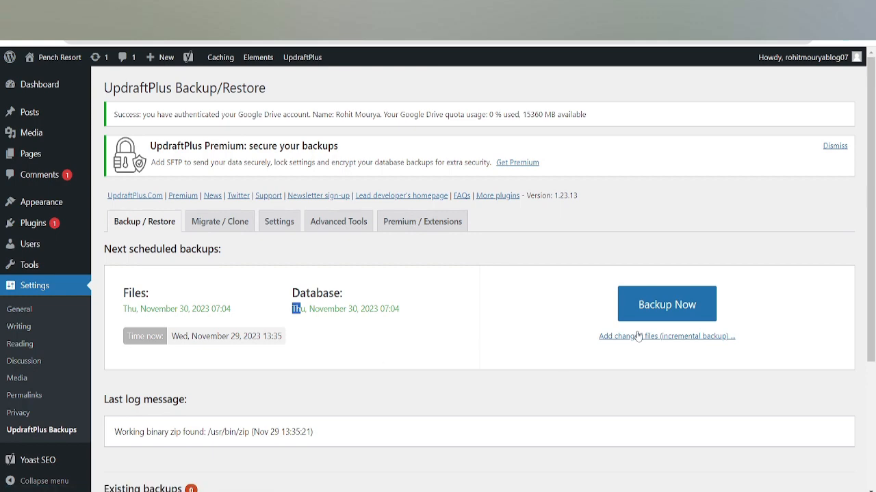
click(663, 307)
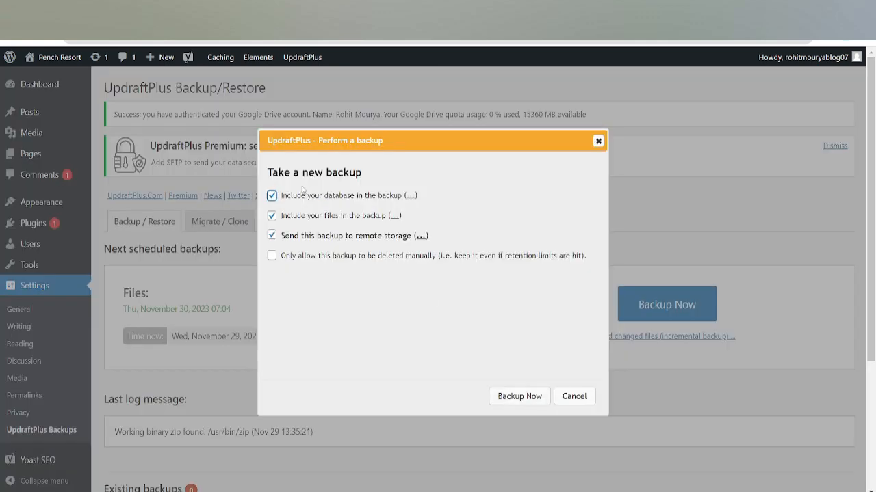
click(520, 397)
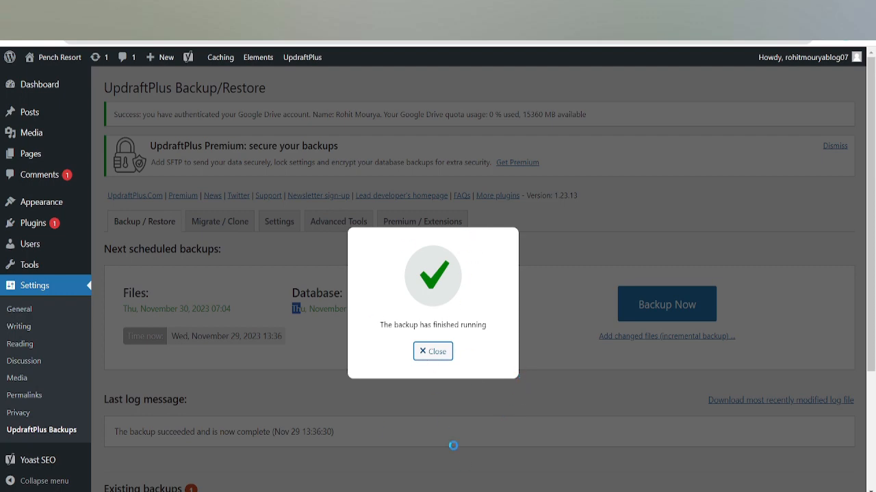
- Download the database part of the Nov 29, 2023 13:36 backup to the computer
scroll(453, 445, down, 1)
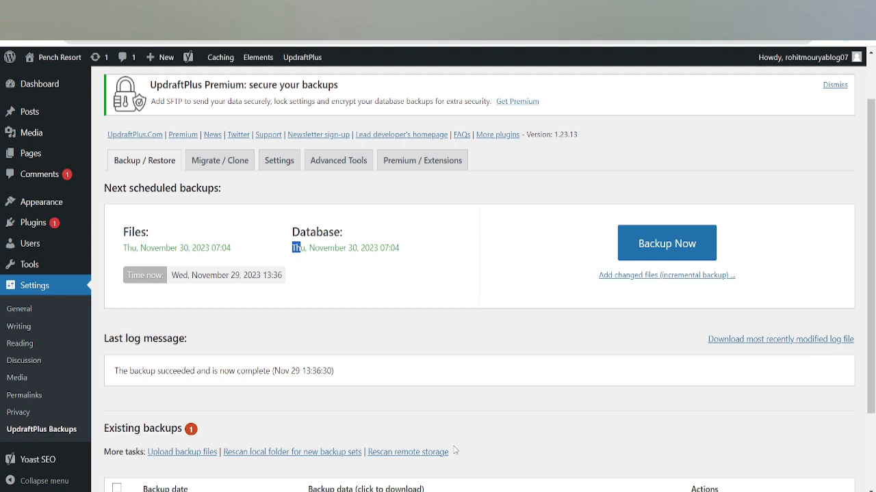
scroll(455, 450, down, 2)
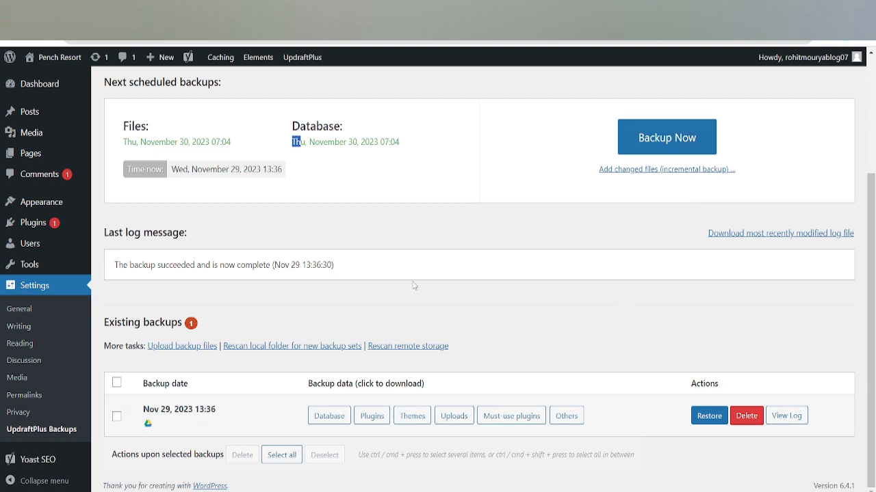
click(321, 419)
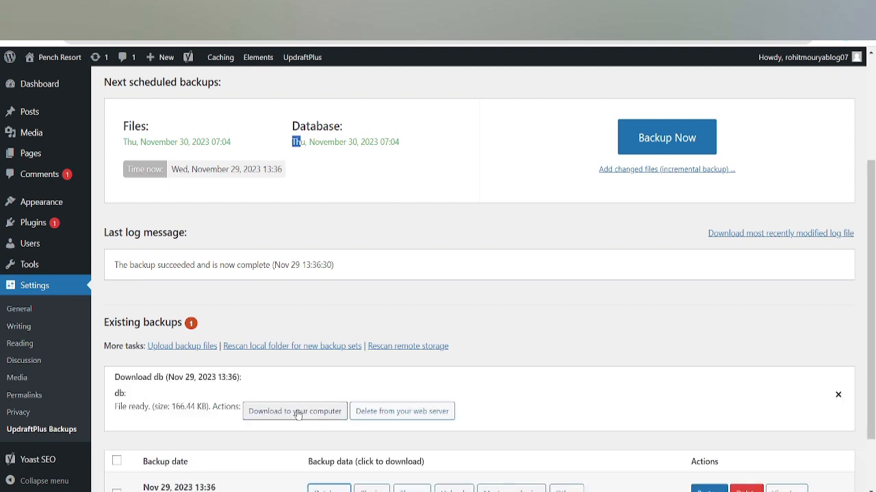
click(299, 414)
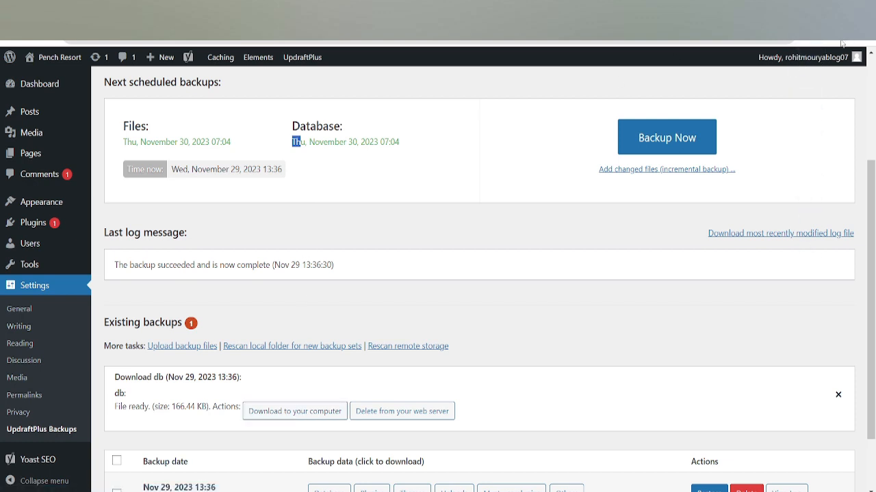
- Prepare the plugins part of the Nov 29, 2023 13:36 backup for download
scroll(678, 295, down, 1)
click(363, 413)
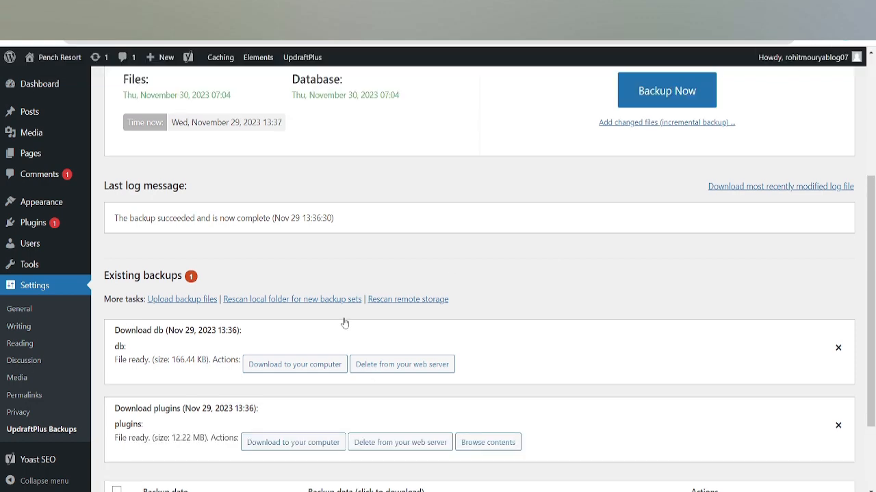
scroll(284, 446, down, 3)
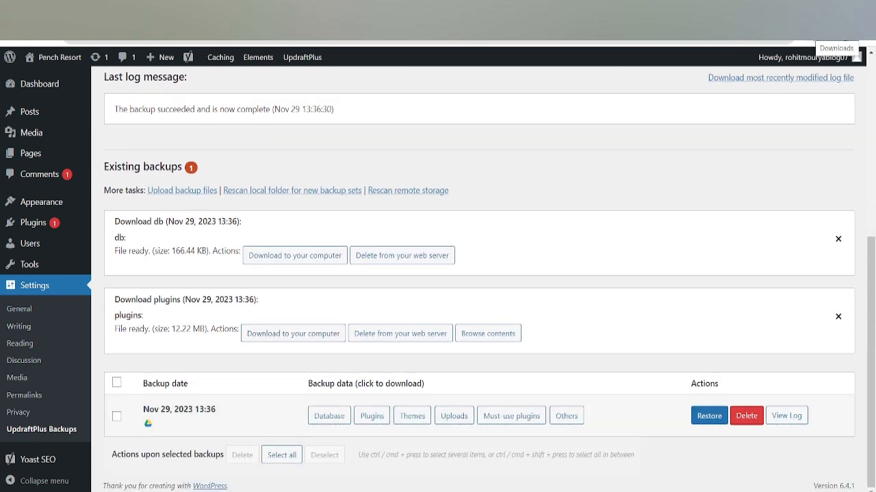
- Show the upload area for backup files under the existing backups, and examine it together with the backup's restore options
scroll(236, 377, up, 5)
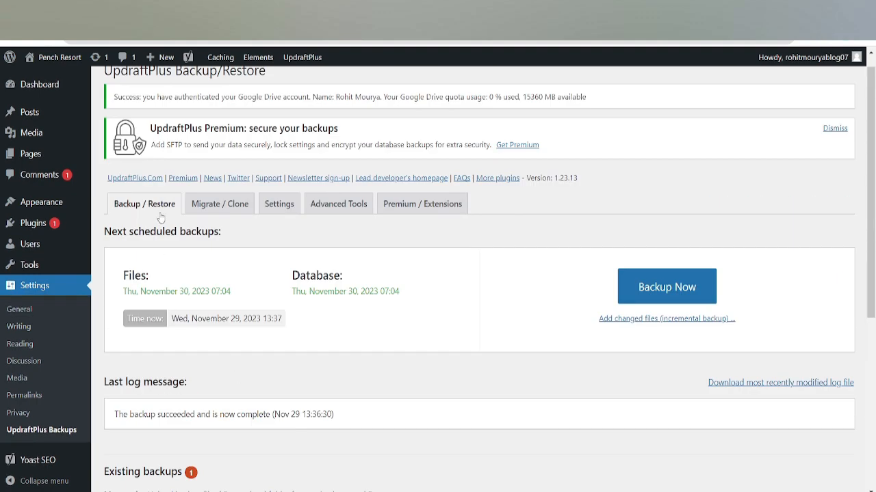
scroll(161, 216, down, 5)
click(164, 193)
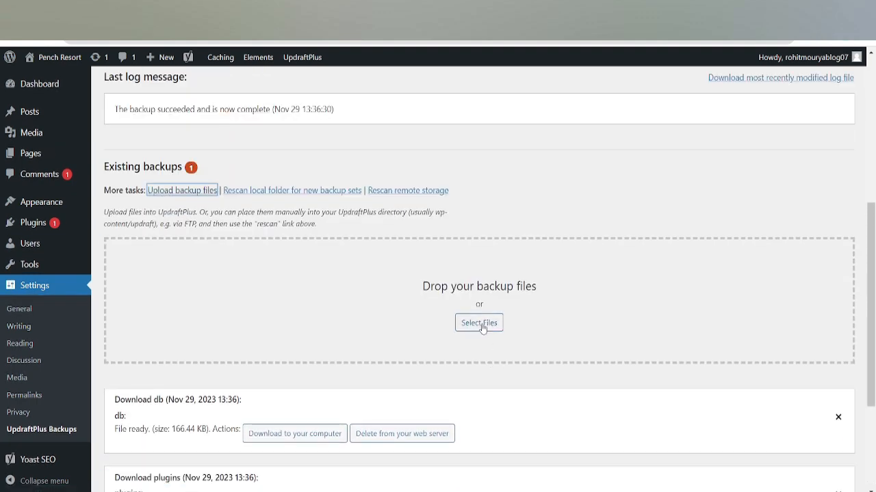
scroll(481, 326, down, 3)
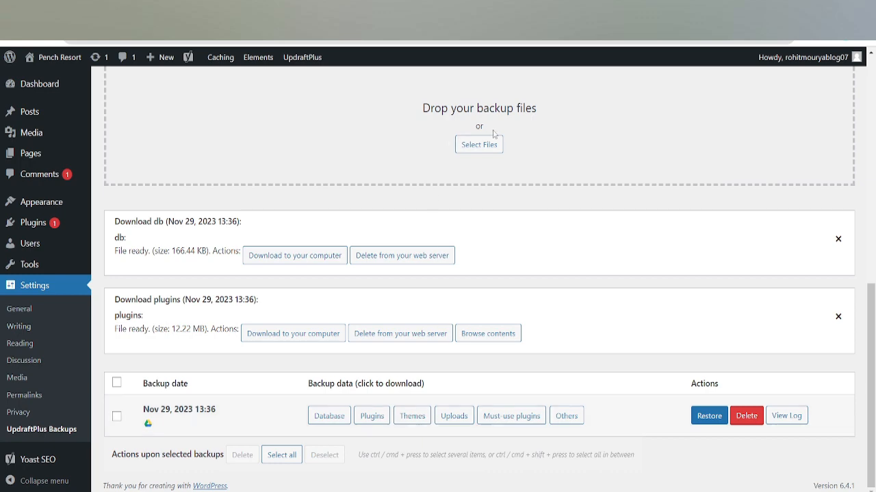
scroll(427, 235, up, 3)
click(172, 259)
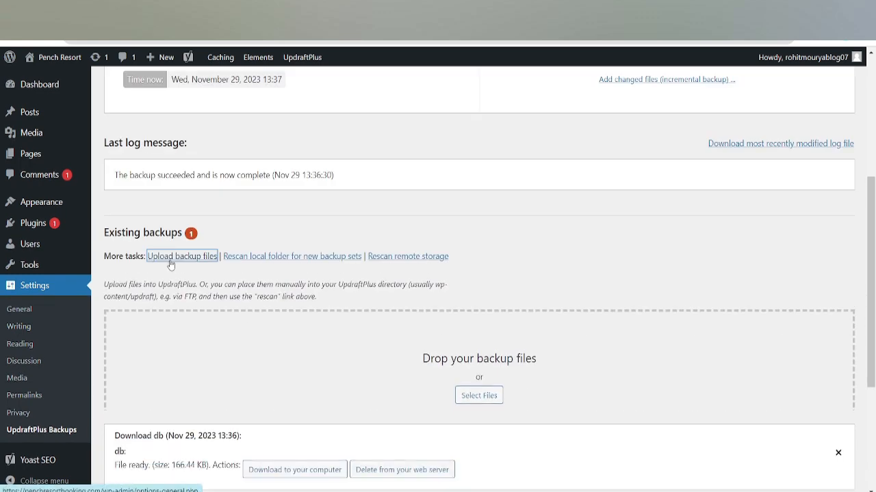
click(172, 259)
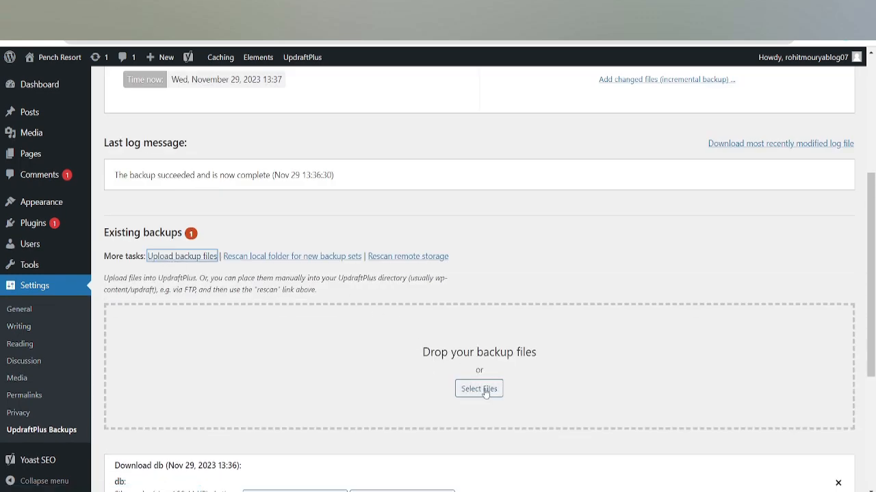
scroll(489, 384, down, 3)
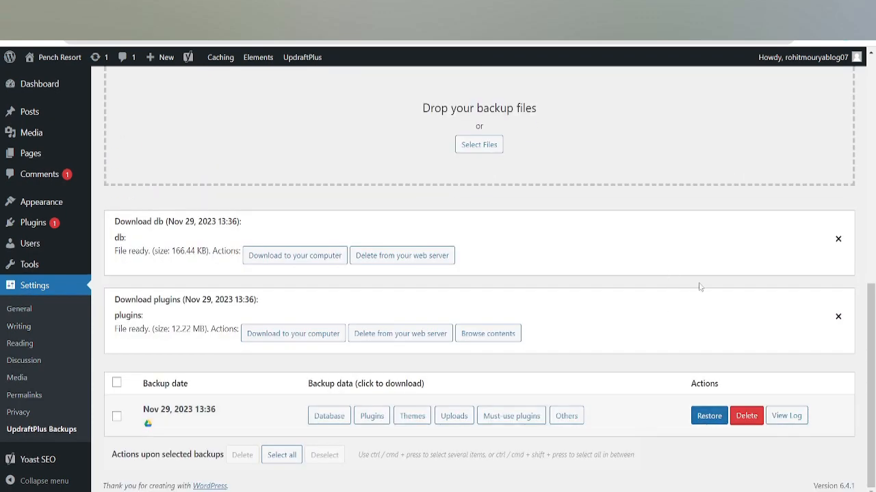